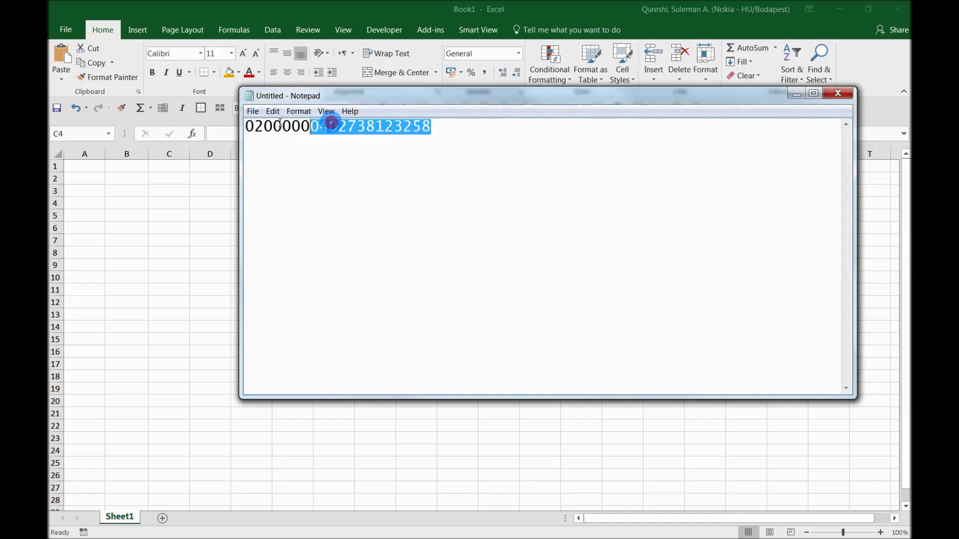
Copy the 19-digit number from Notepad into C4, where it appears as 2E+18, then return to Notepad.
drag(464, 138, 215, 118)
key(alt+Tab)
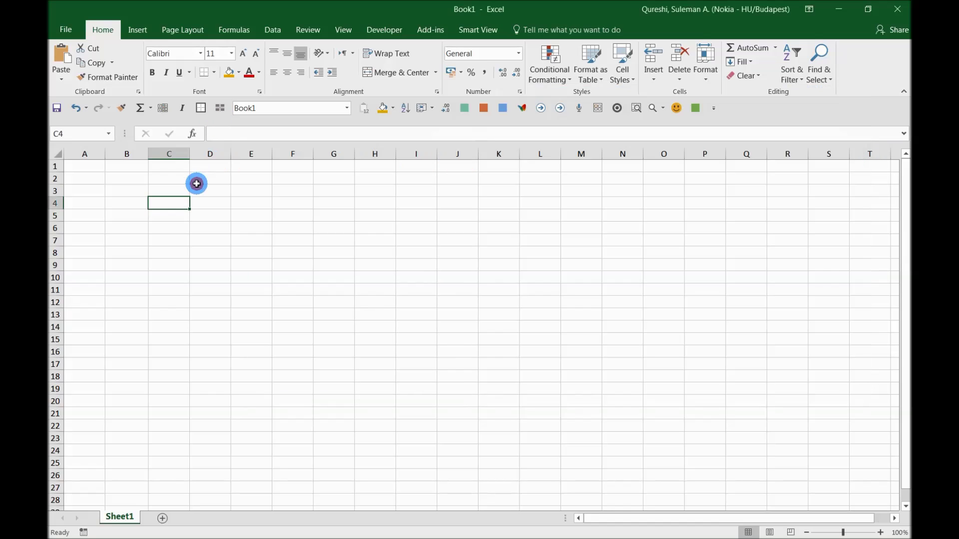
key(ctrl+v)
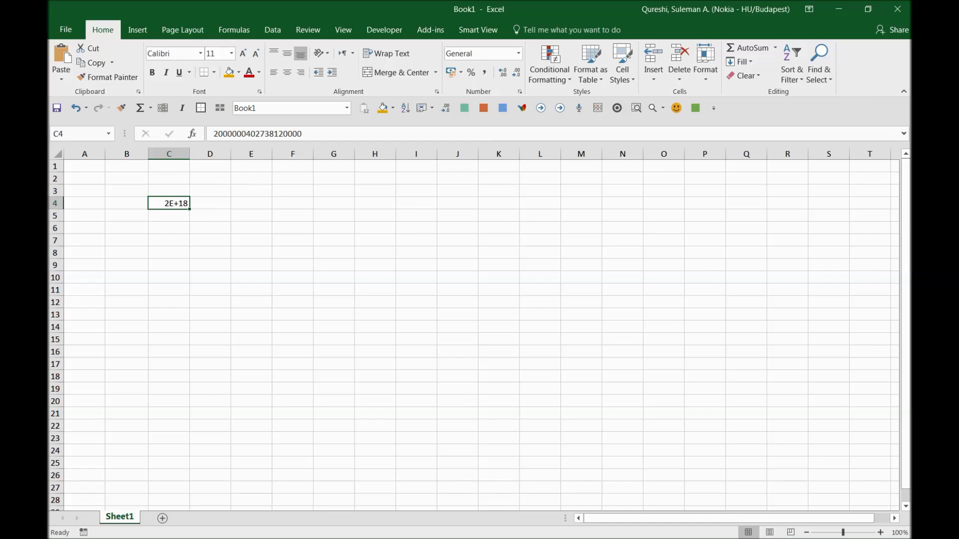
key(alt+Tab)
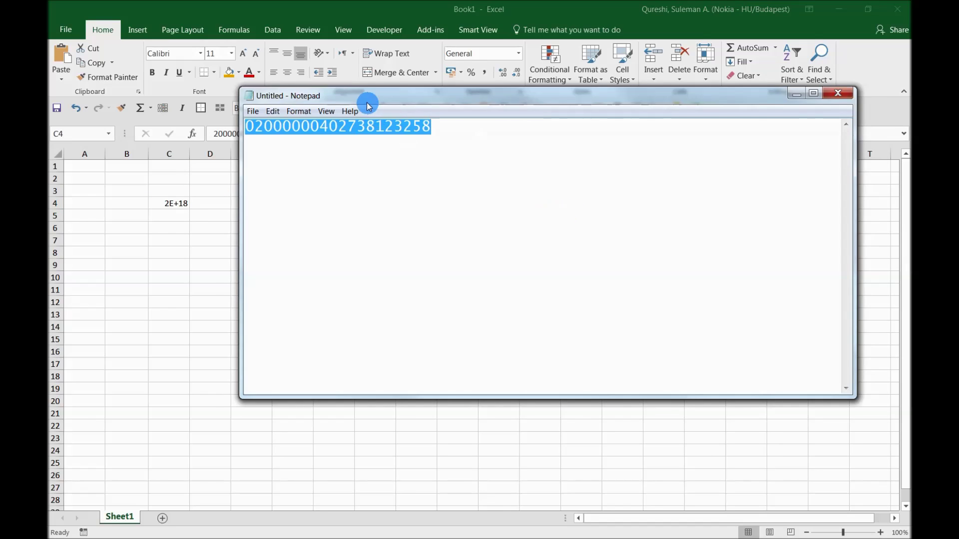
drag(368, 100, 437, 103)
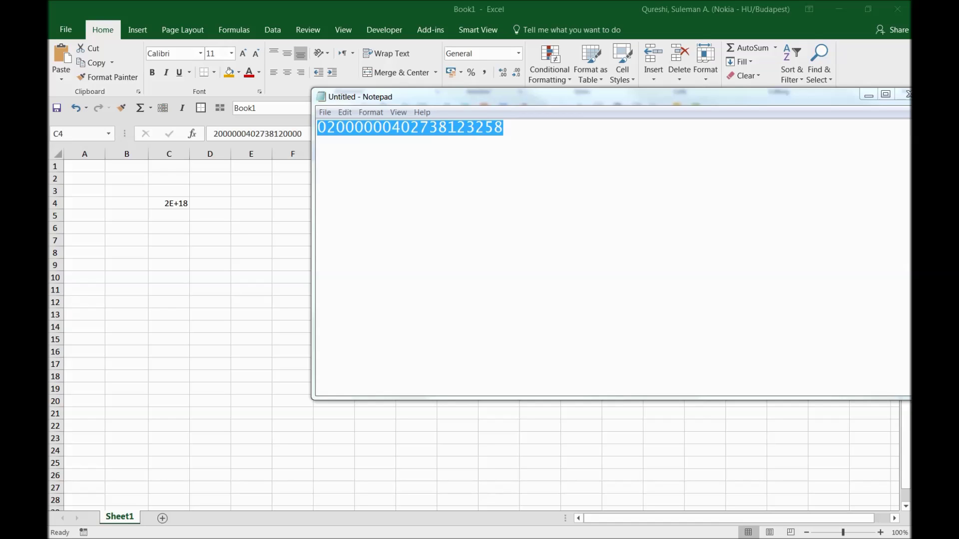
Inspect the number's leading zero and trailing digits 3258 in Notepad, then return to Excel.
click(325, 138)
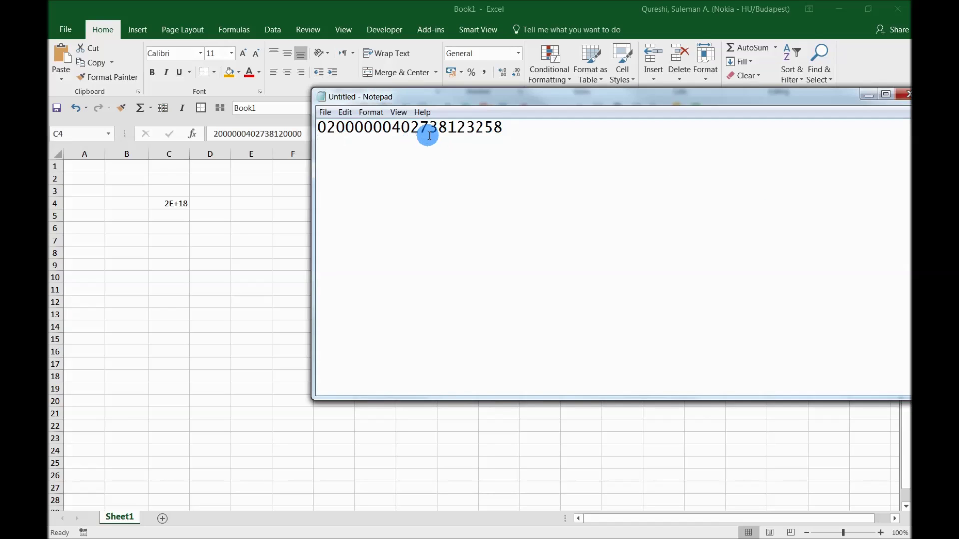
drag(325, 127, 346, 128)
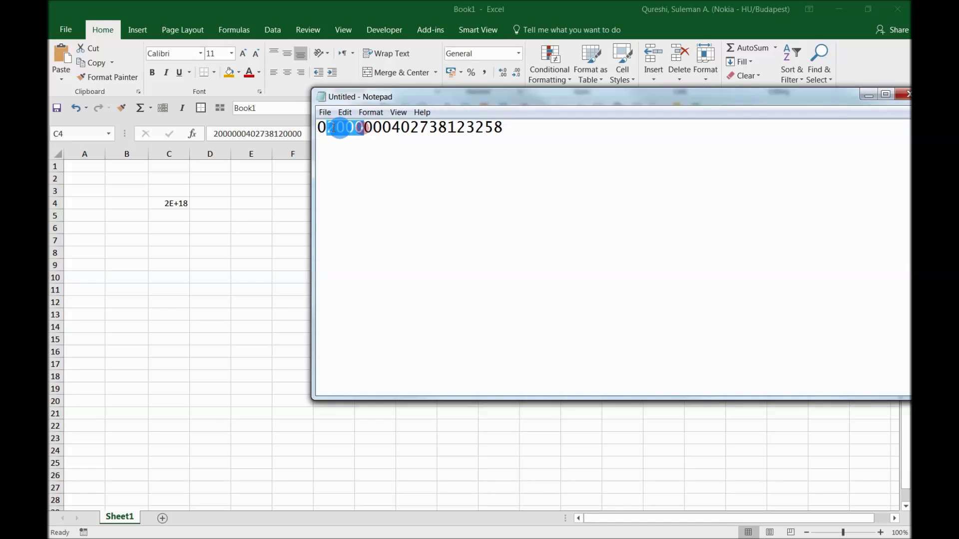
click(327, 128)
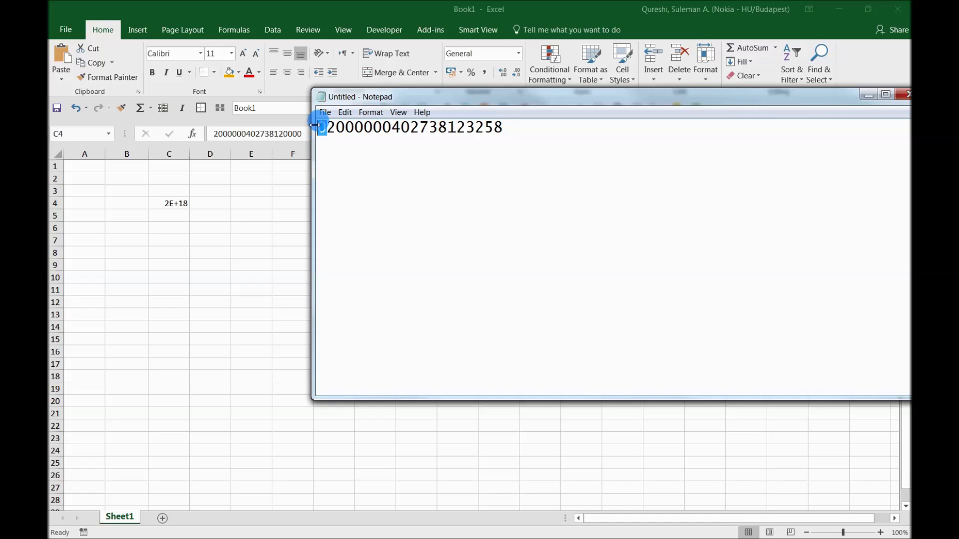
drag(467, 128, 520, 128)
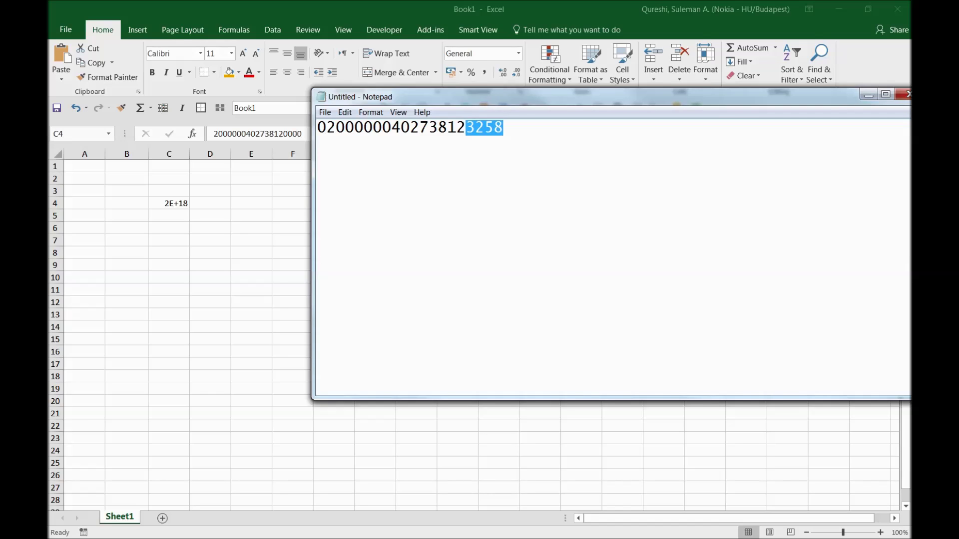
click(241, 263)
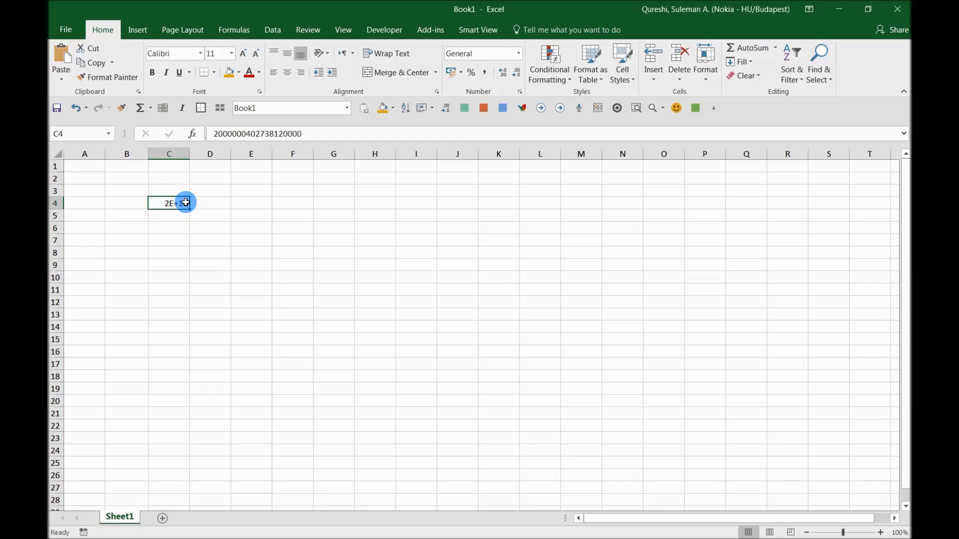
Delete the 2E+18 value from C4 and select all of column D.
key(Delete)
click(210, 203)
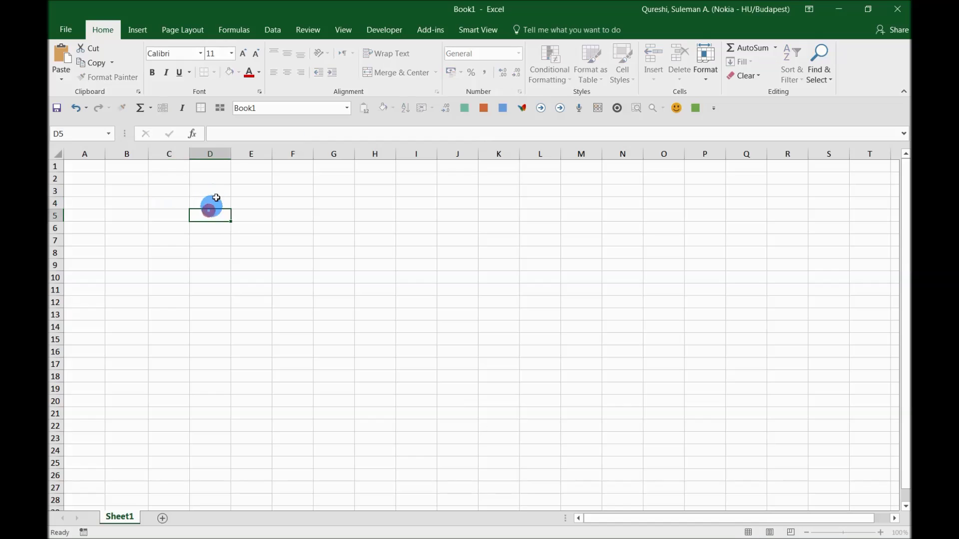
click(215, 178)
click(219, 156)
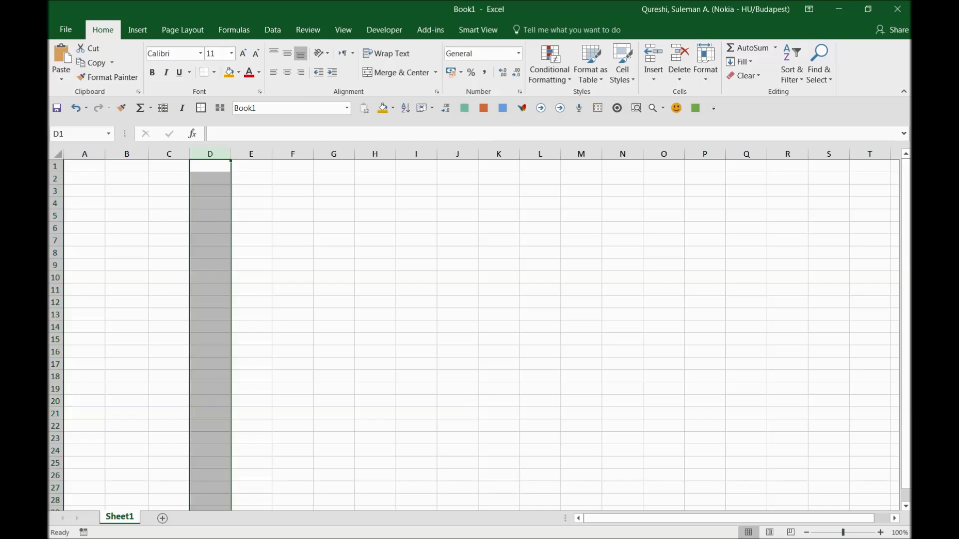
Check the number's trailing digits in Notepad, then show Excel's number format list for column D.
drag(502, 127, 390, 128)
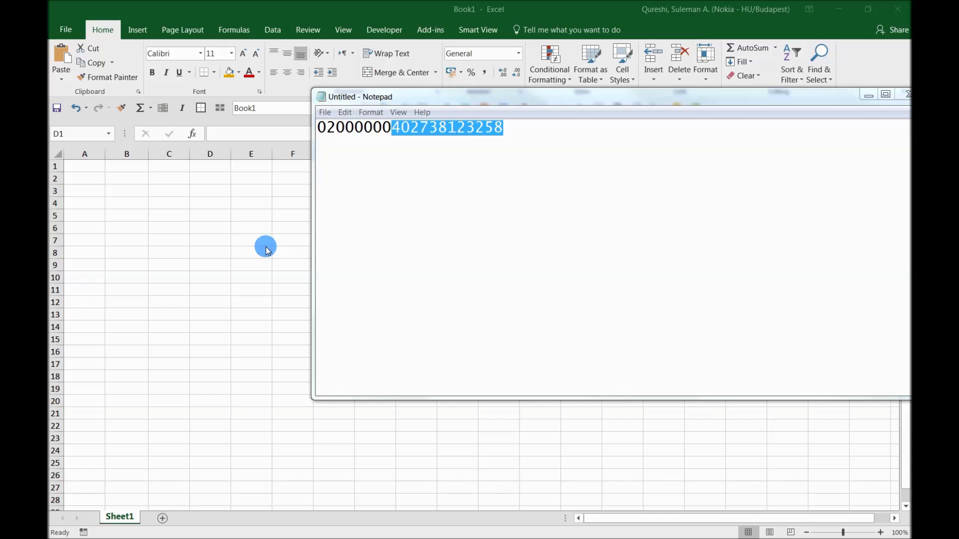
key(alt+Tab)
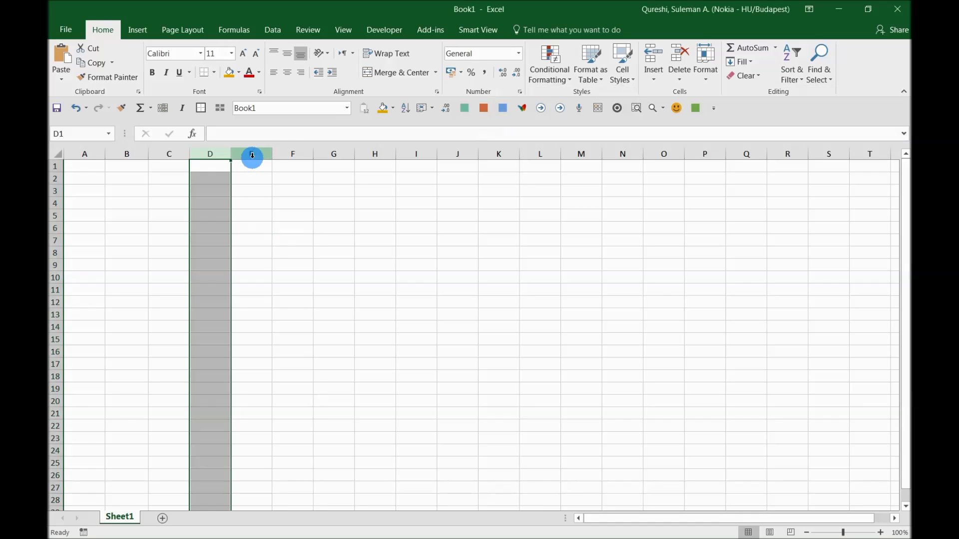
click(517, 53)
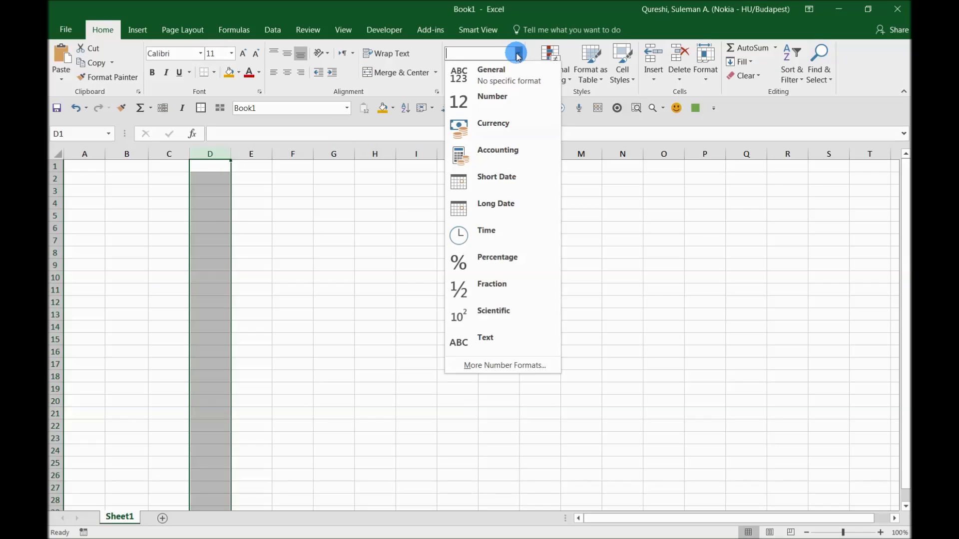
Choose Text from the number format list for column D, then reselect column D.
click(495, 339)
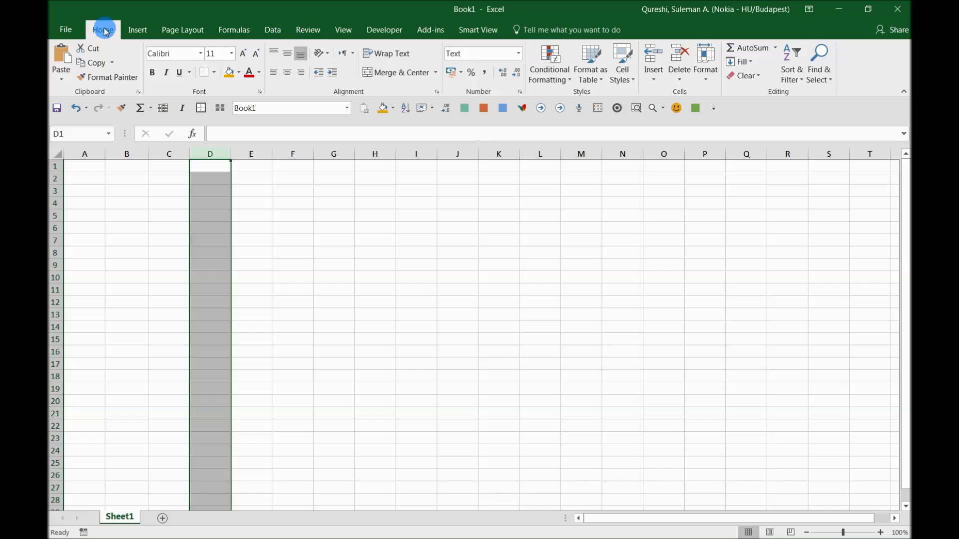
click(517, 58)
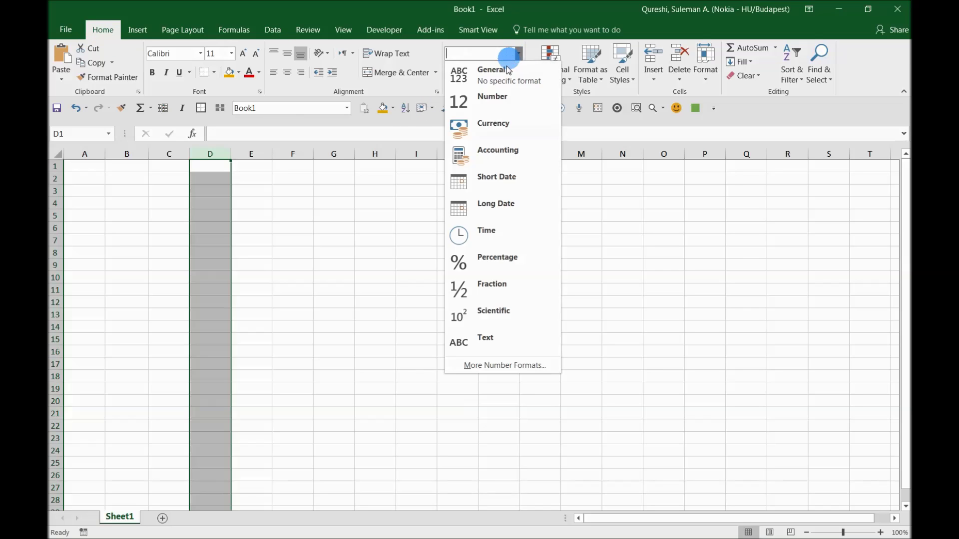
click(486, 337)
click(363, 263)
click(213, 154)
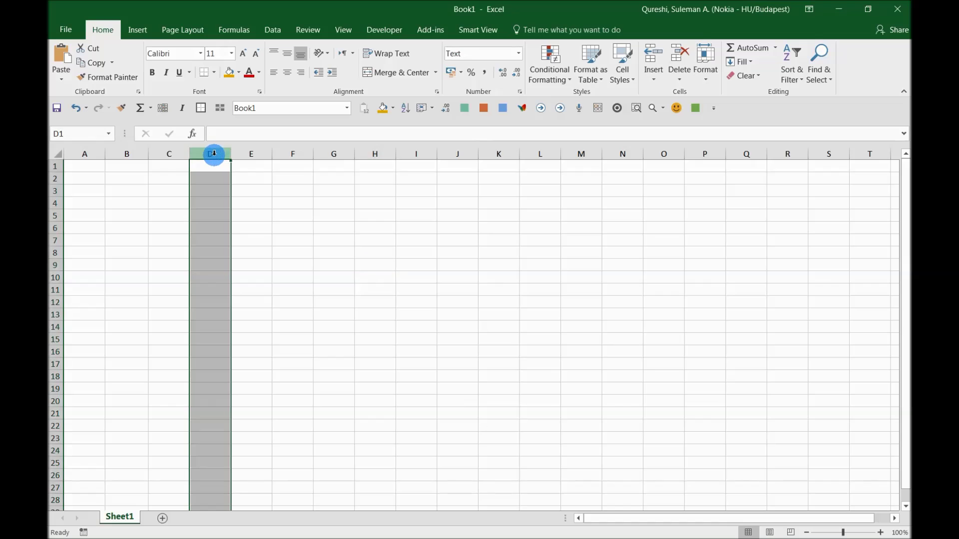
key(ctrl)
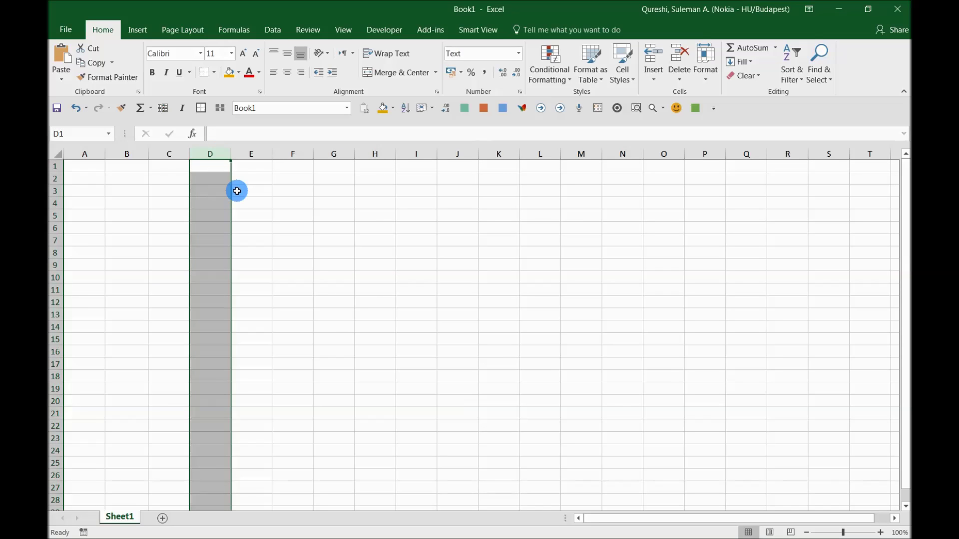
Apply the Text category to column D in the Ctrl+1 Format Cells dialog.
key(ctrl+1)
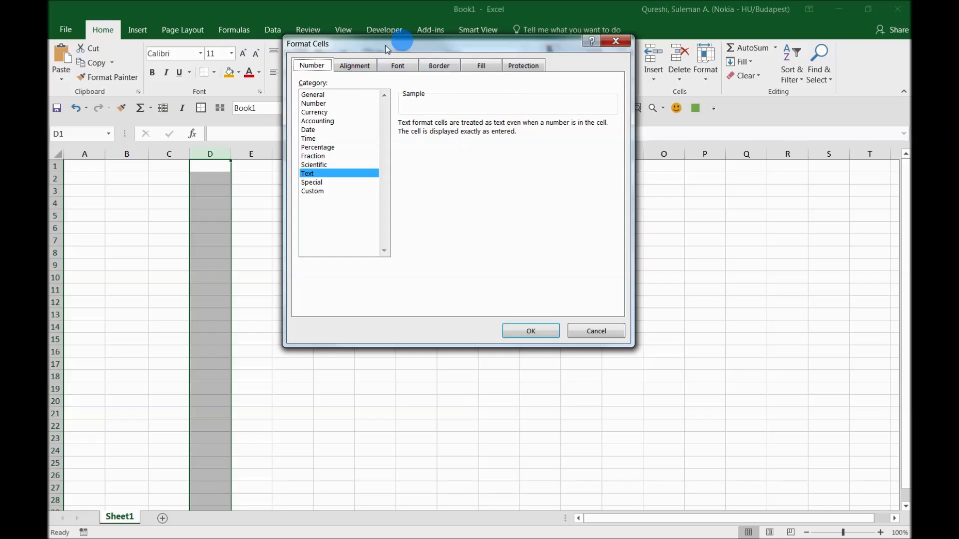
click(330, 175)
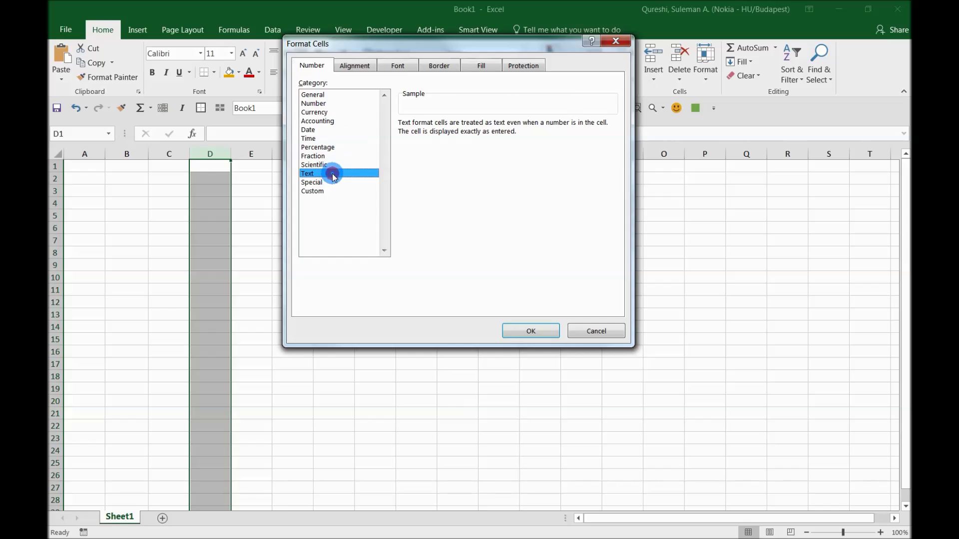
click(527, 331)
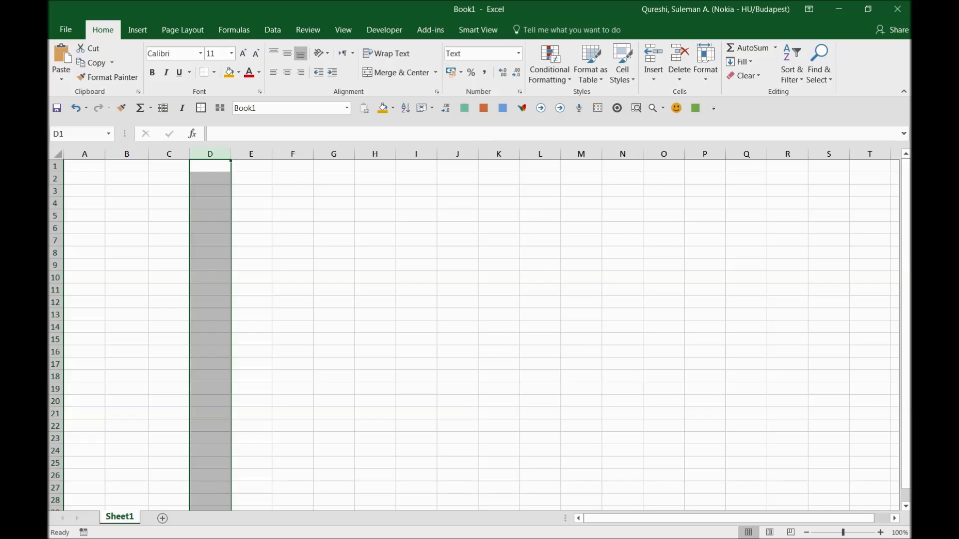
Copy the entire number from Notepad and bring Excel back to the front.
click(422, 124)
key(ctrl+a)
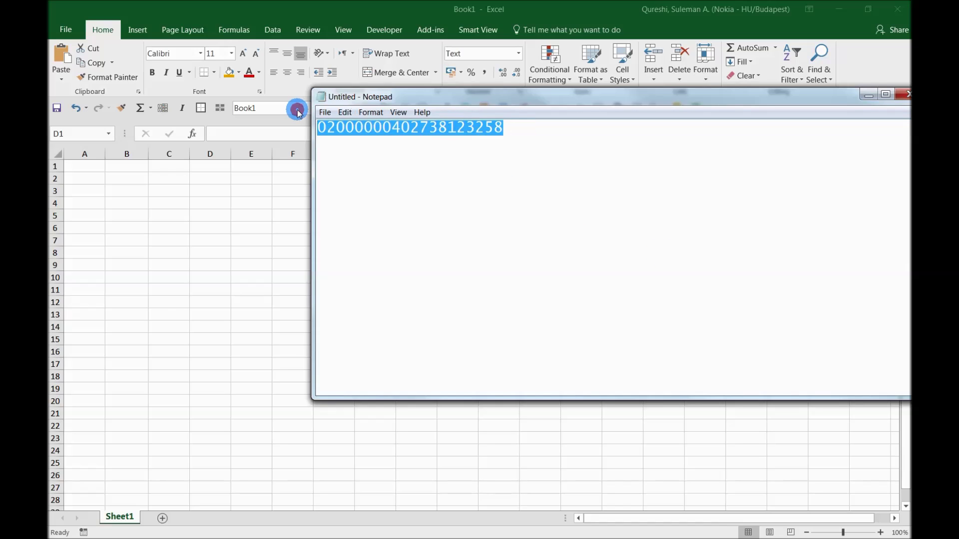
key(ctrl)
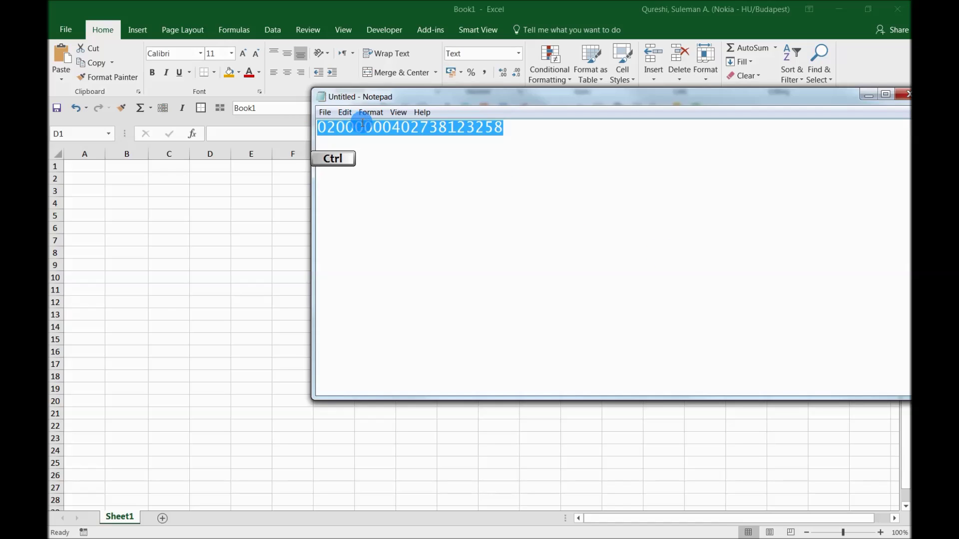
click(196, 209)
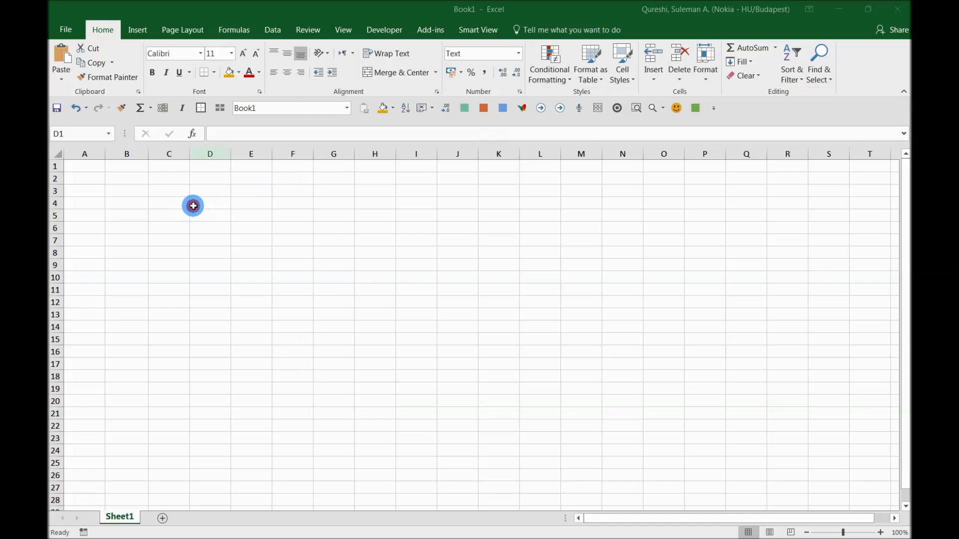
key(ctrl+space)
Paste the number into D2 with all digits, autofit column D, then return to Notepad.
click(210, 177)
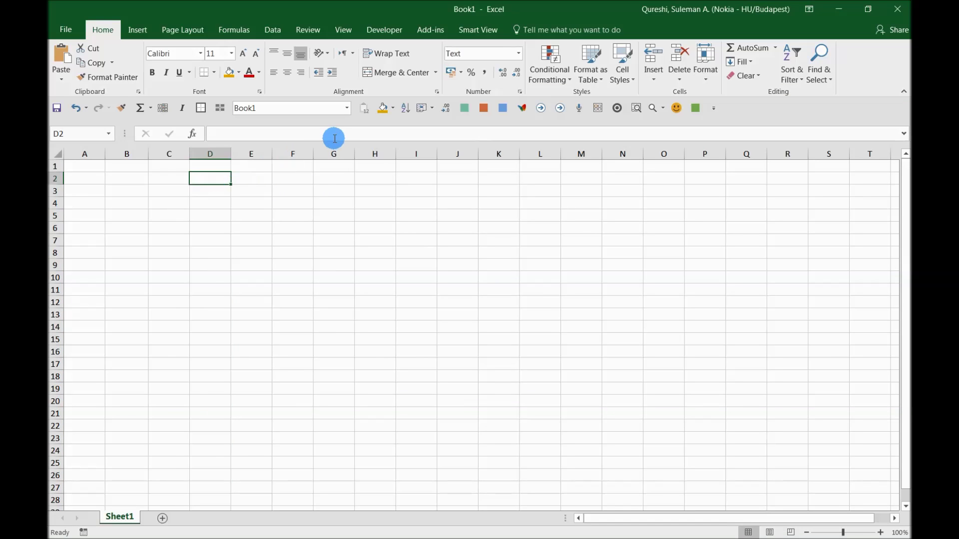
key(ctrl)
key(ctrl+v)
click(250, 215)
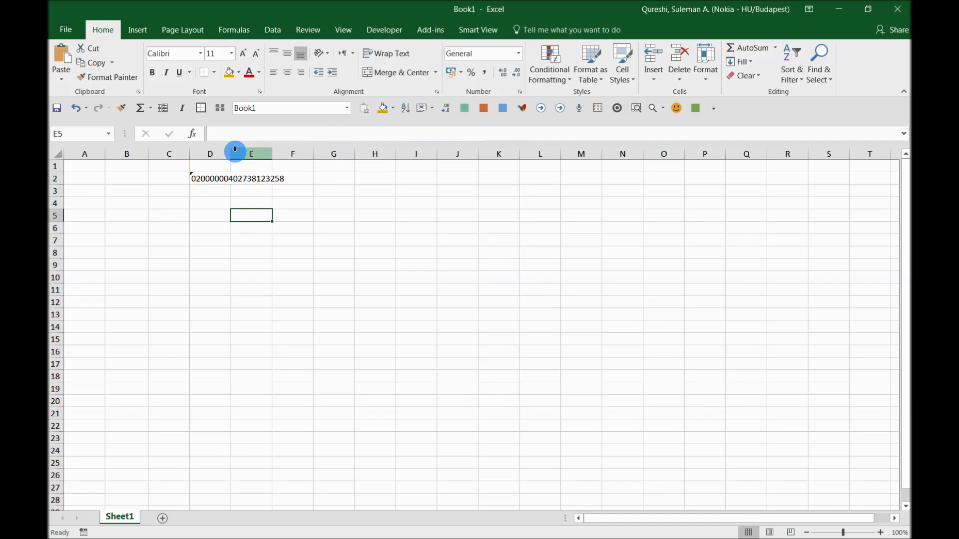
double_click(229, 152)
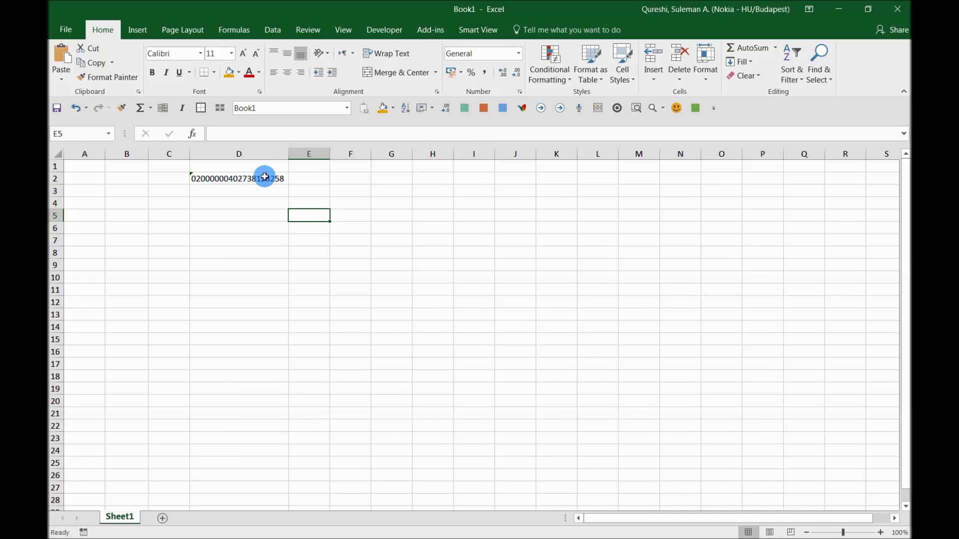
click(264, 179)
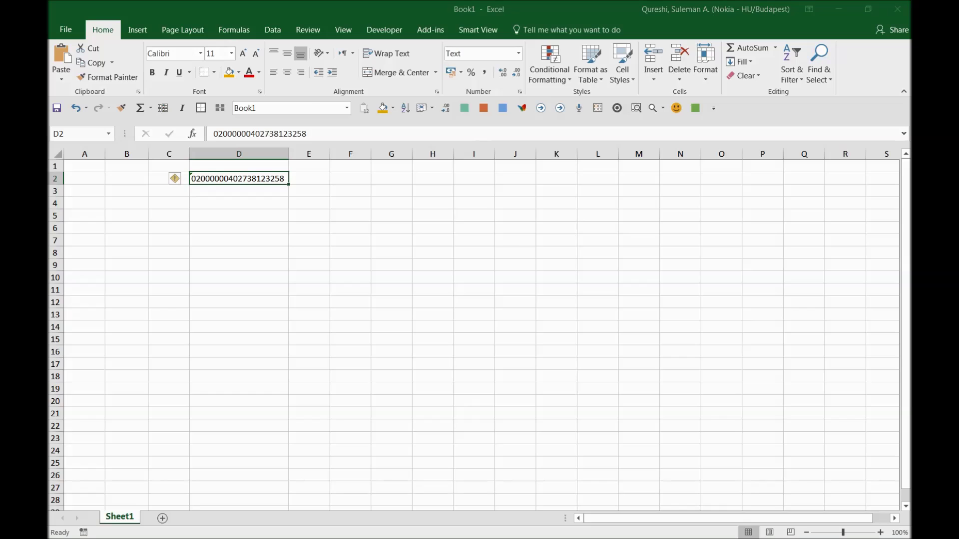
key(alt+Tab)
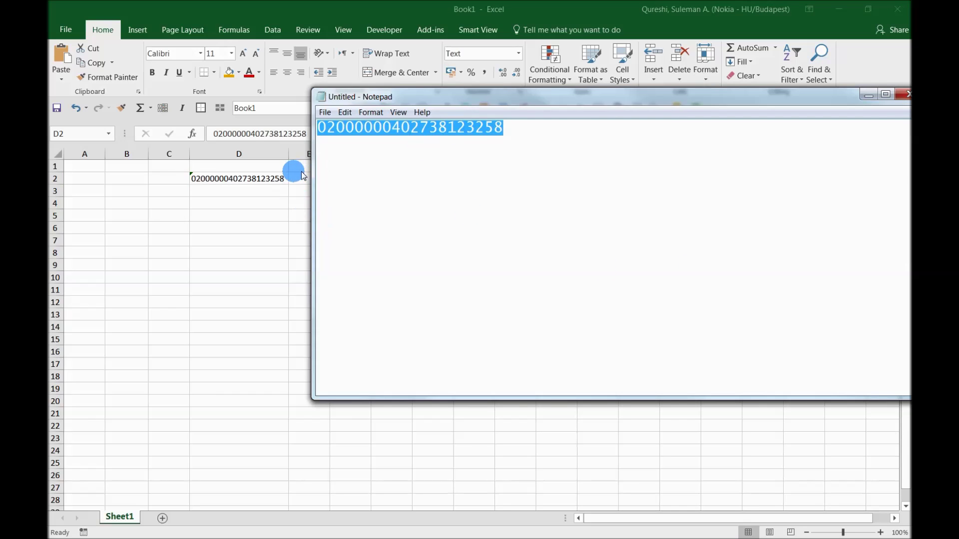
Move the Notepad window and select the trailing digits 3258 to compare with D2.
mouse_move(383, 98)
mouse_down()
mouse_move(368, 150)
mouse_move(397, 111)
mouse_up()
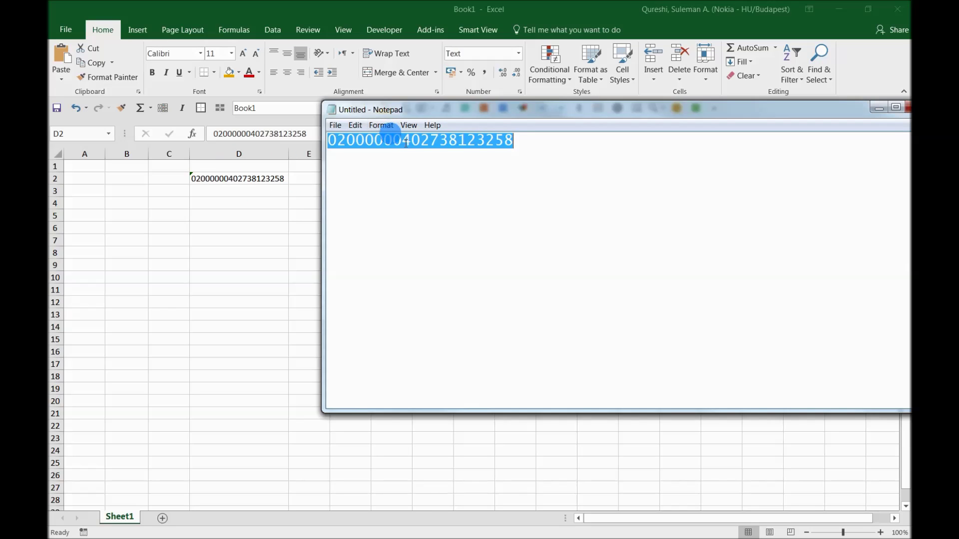
drag(477, 140, 522, 141)
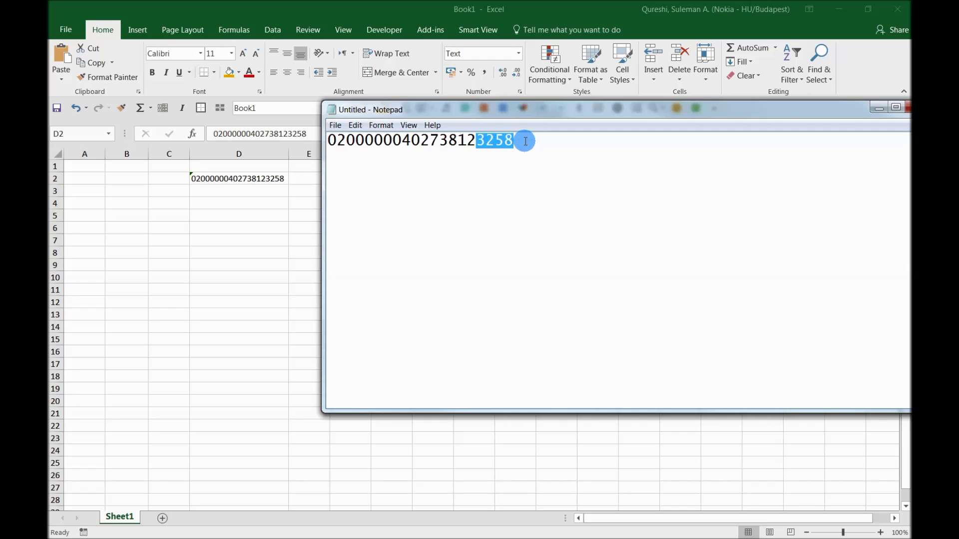
click(475, 140)
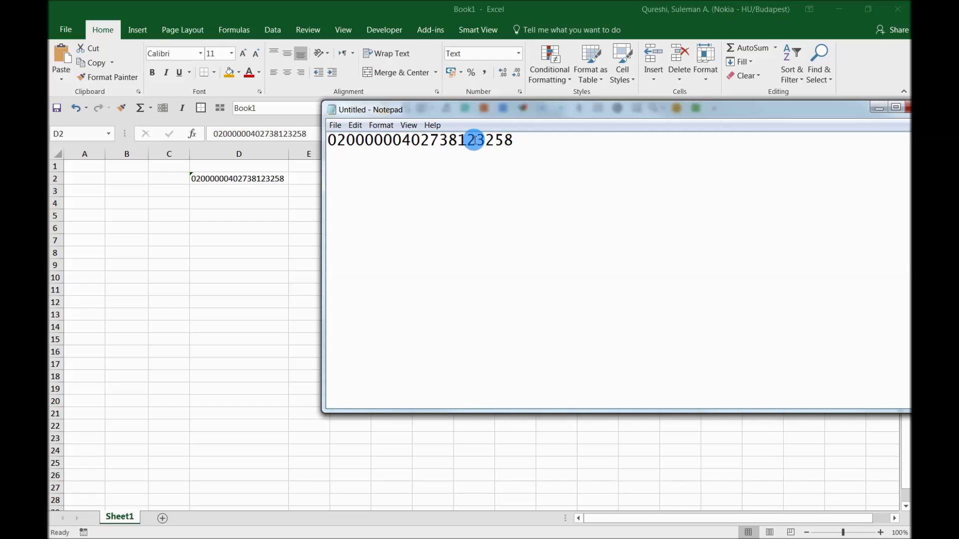
drag(477, 140, 522, 141)
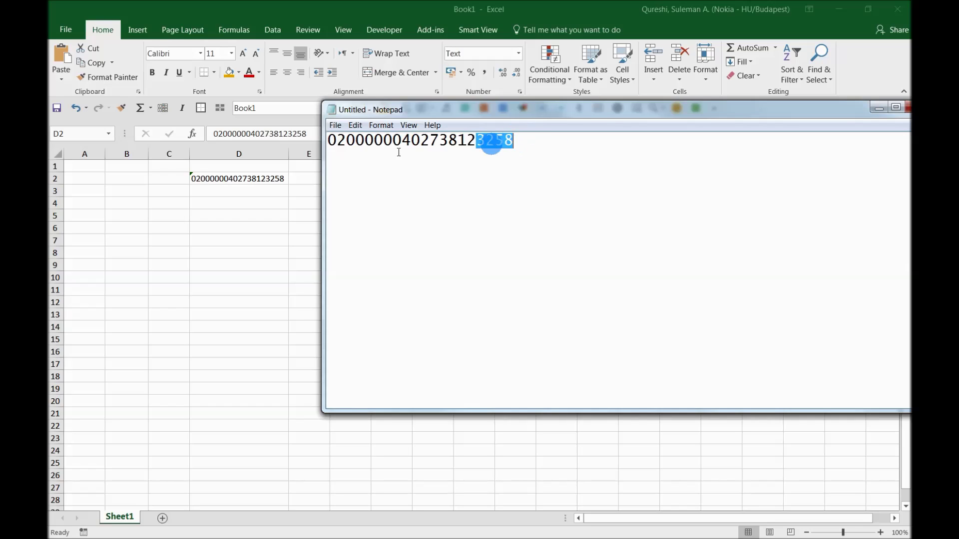
click(288, 180)
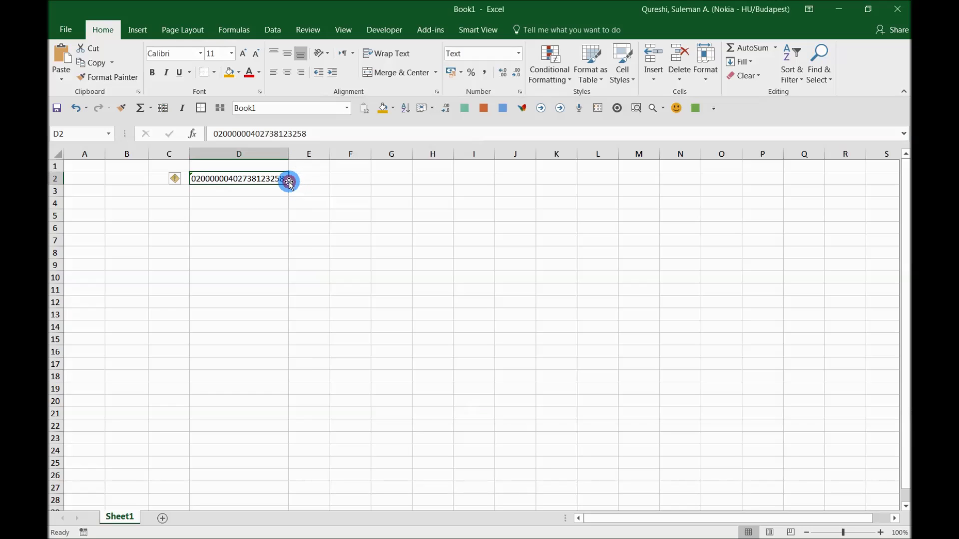